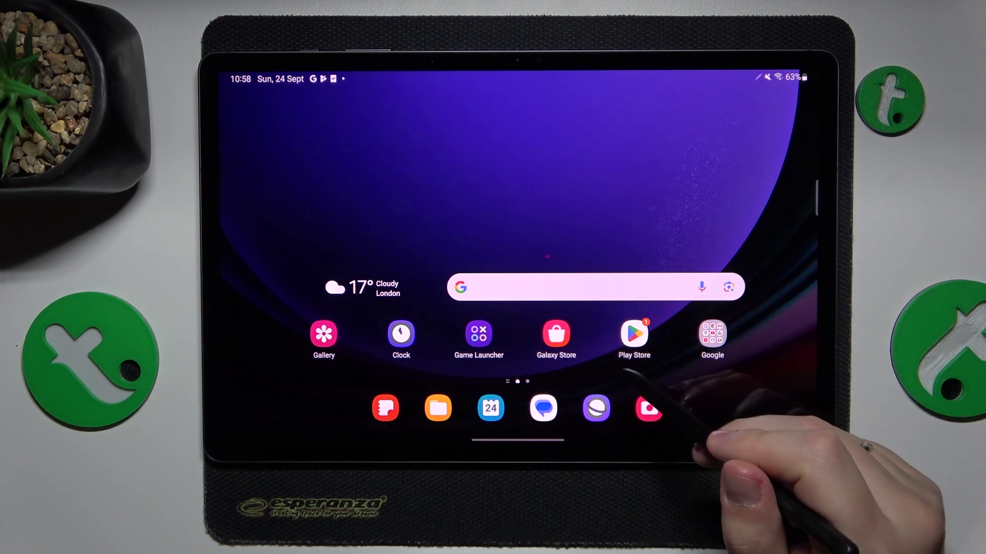
Launch Calendar, allow its calendar access, and pick Wed 27 Sept
left_click(491, 408)
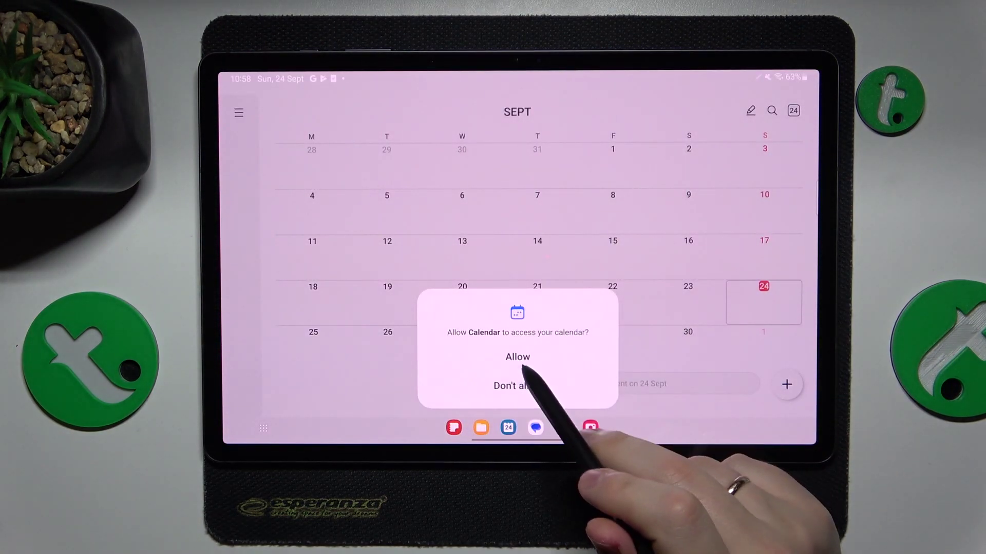
left_click(518, 386)
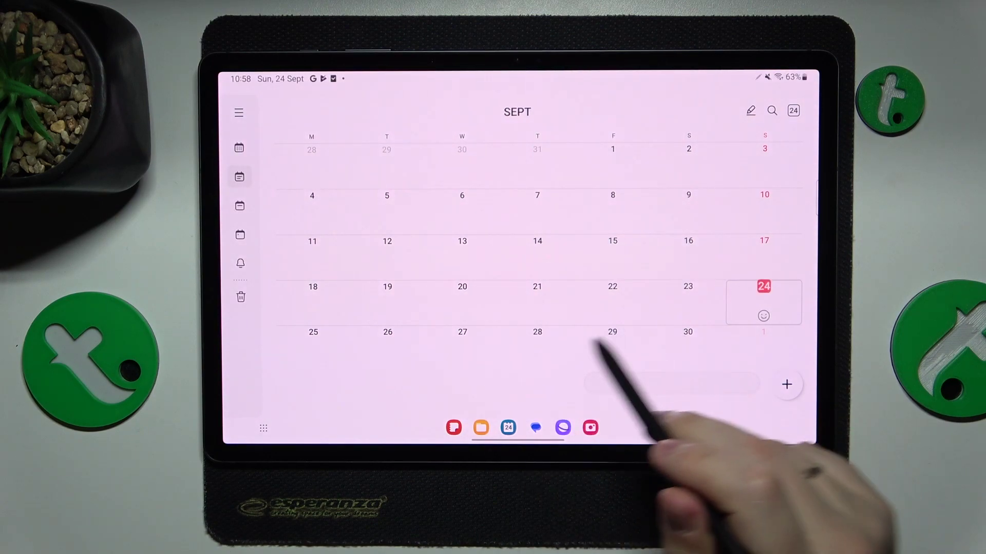
left_click(454, 339)
Start a 27 Sept event titled 'bachesor' and begin entering its location
left_click(786, 383)
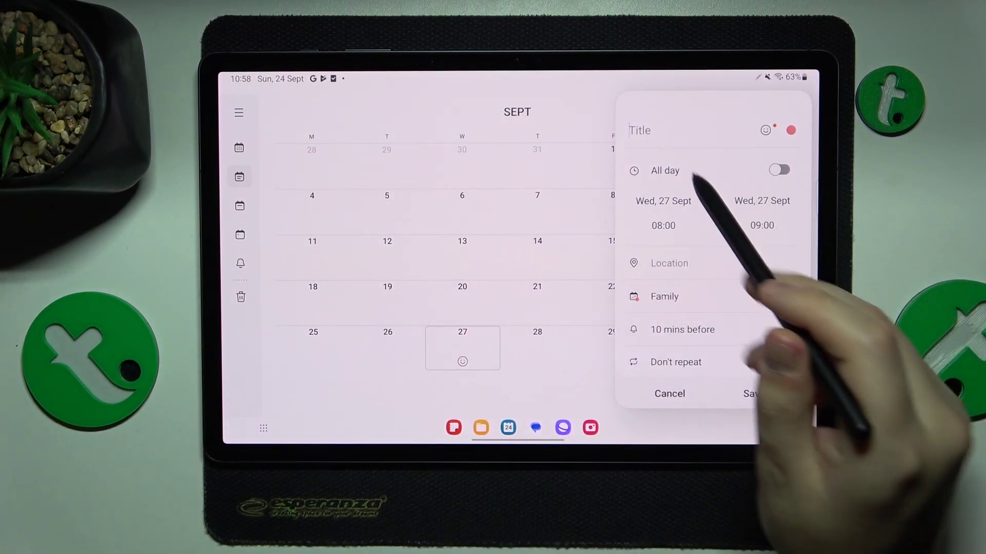
mouse_move(638, 101)
left_mouse_down()
mouse_move(653, 136)
mouse_move(697, 127)
mouse_move(721, 142)
left_mouse_up()
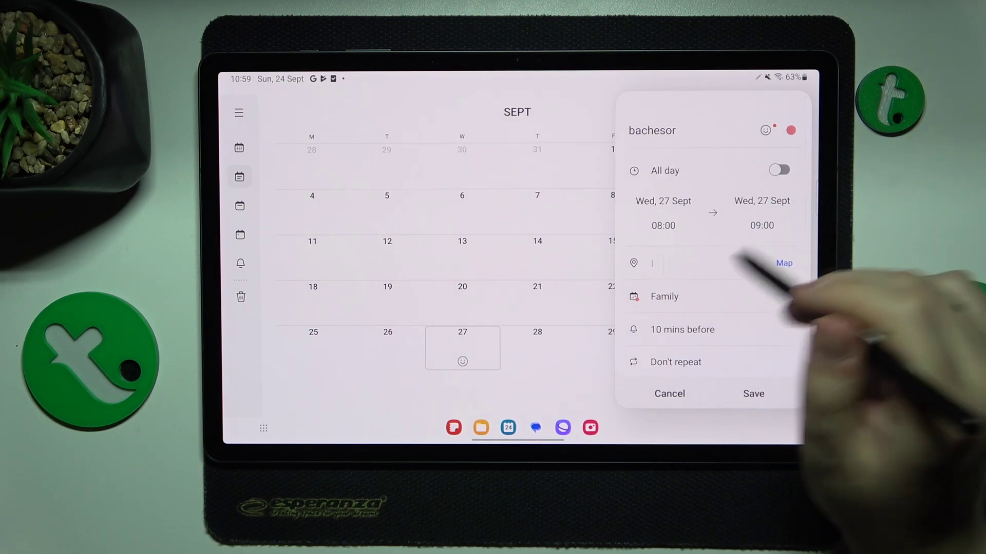
left_click(738, 263)
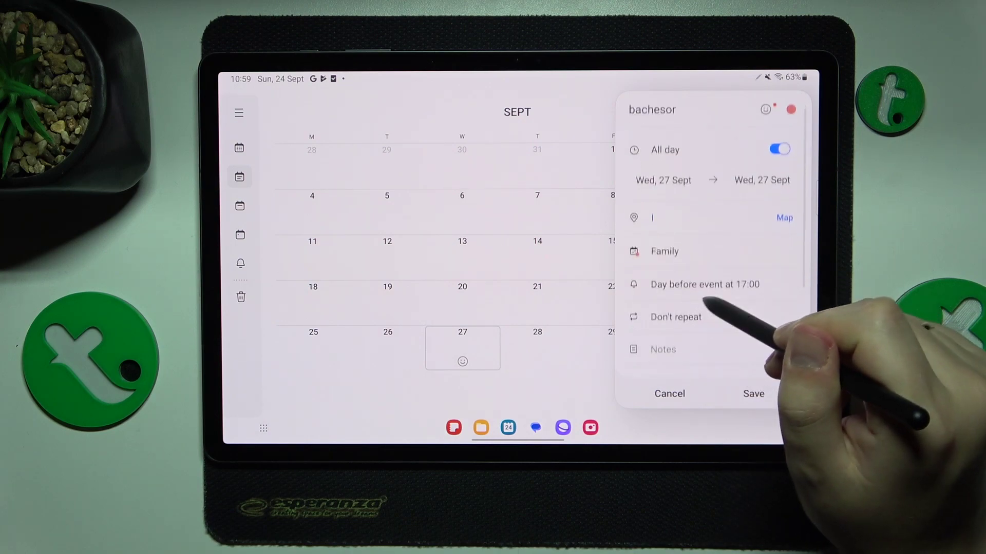
left_click_drag(700, 292, 743, 225)
left_click_drag(687, 265, 752, 198)
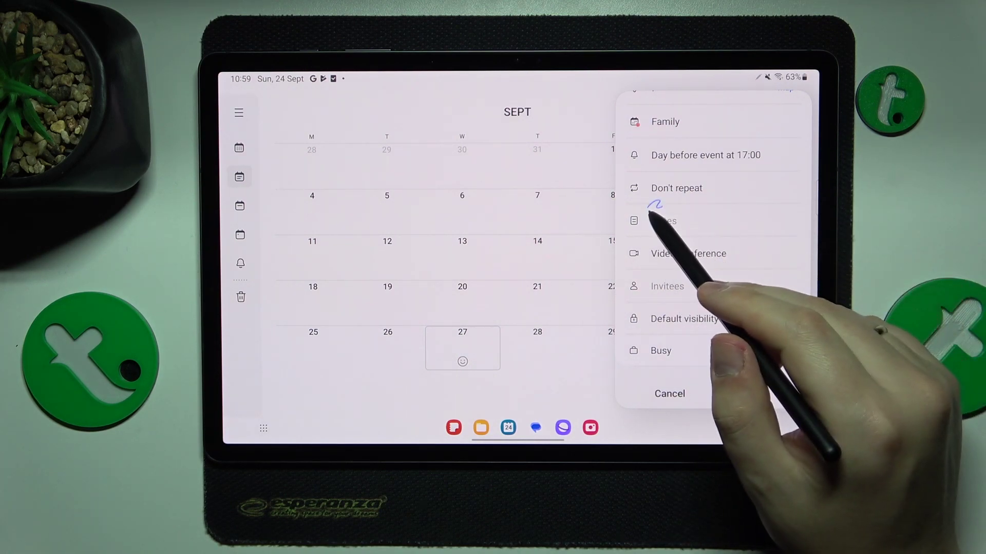
Add note 'u', save the bachesor event, and list the events for 27 Sept
mouse_move(655, 203)
left_mouse_down()
mouse_move(669, 200)
mouse_move(689, 225)
left_mouse_up()
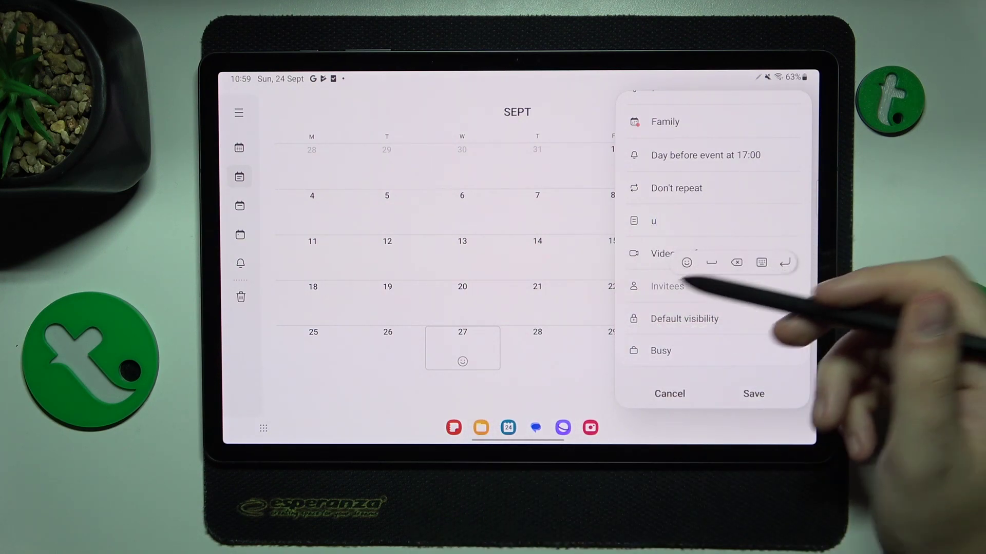
left_click_drag(701, 298, 706, 376)
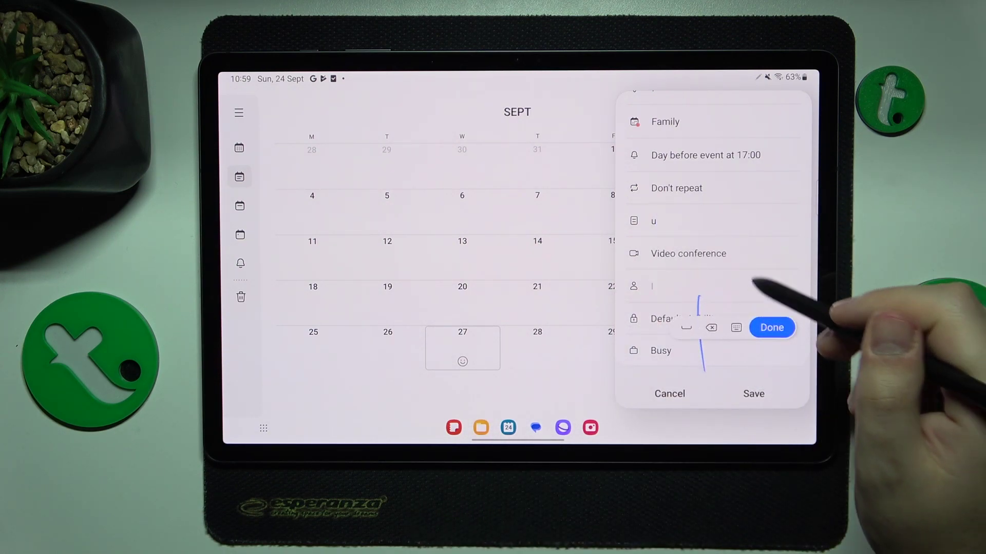
scroll(762, 231, "up", 3)
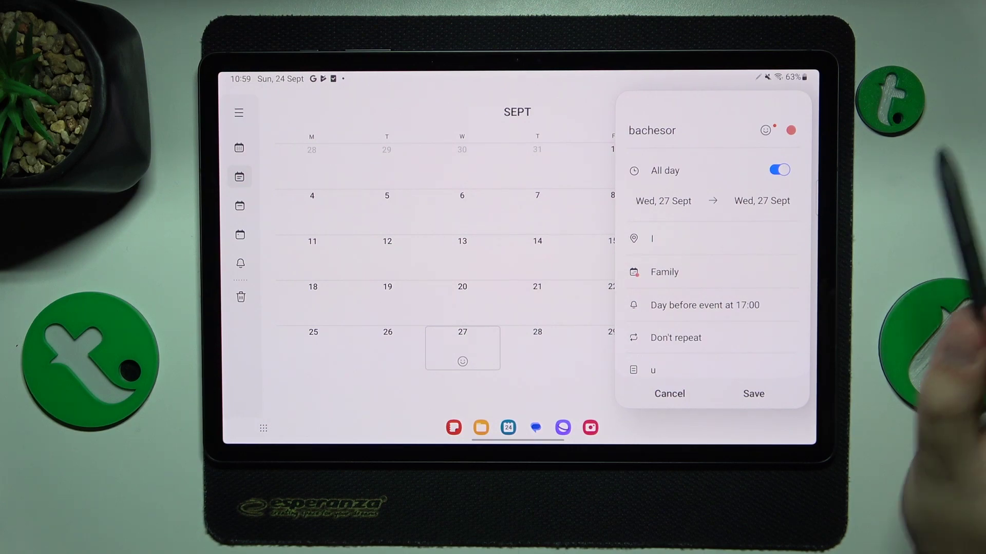
left_click(754, 393)
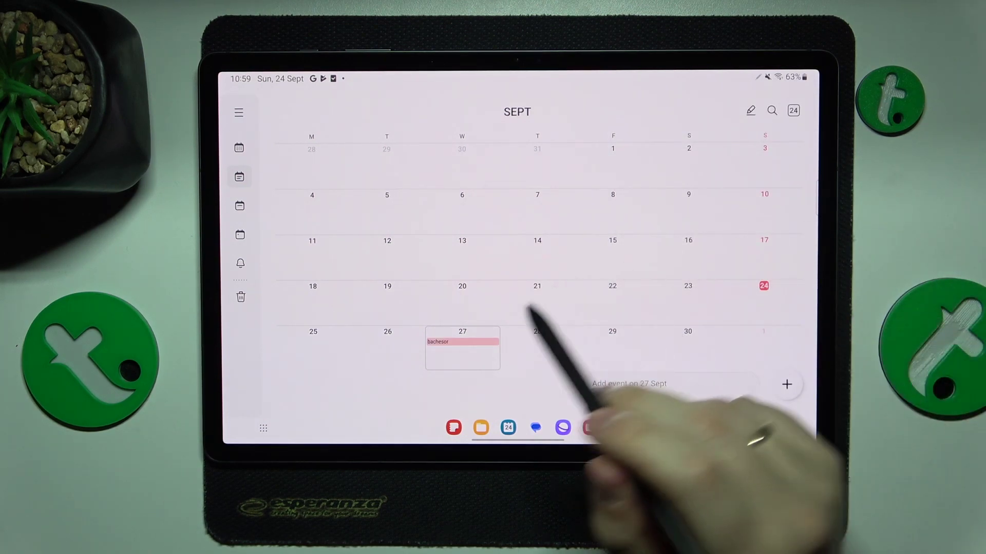
left_click(537, 350)
left_click(462, 355)
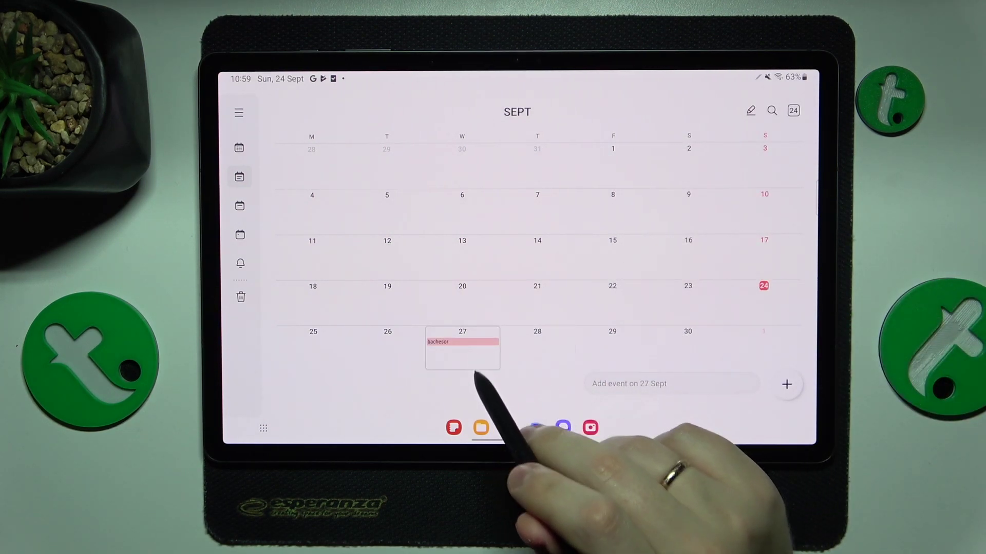